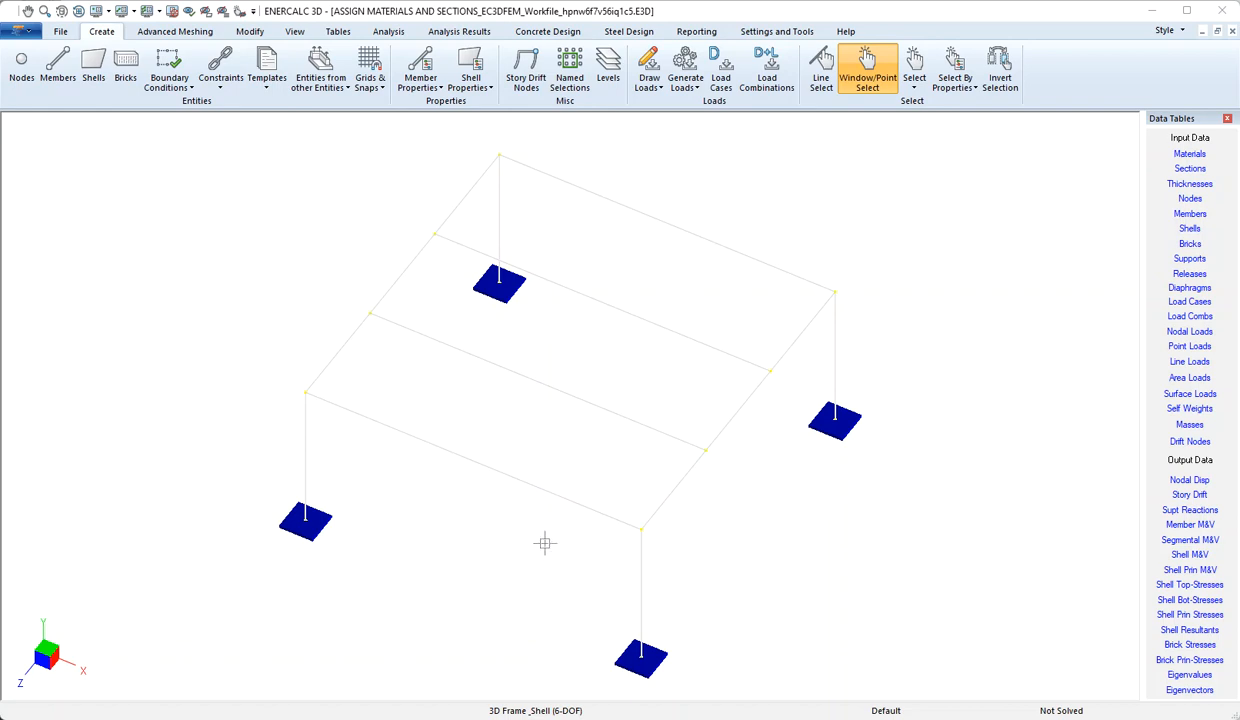
Review the four load cases (Default, Dead, Snow, Wind_from_East), then select beam B1.
left_click(725, 80)
left_click_drag(850, 245, 781, 166)
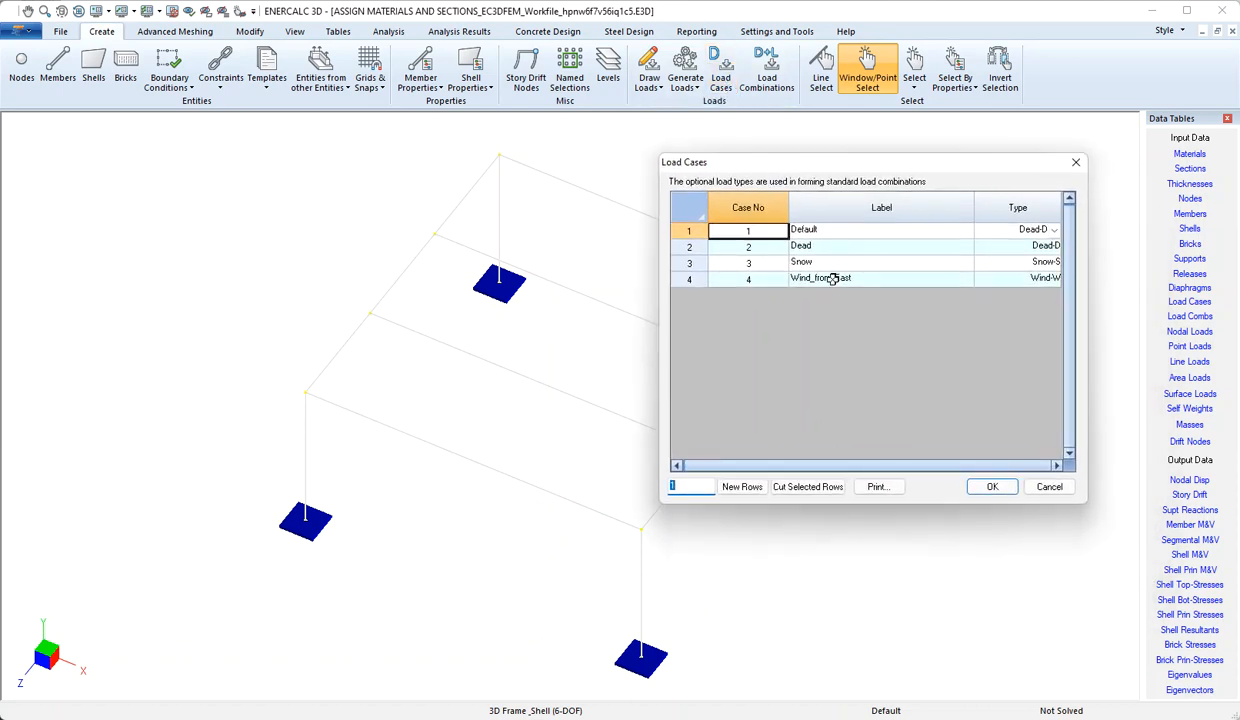
left_click(995, 487)
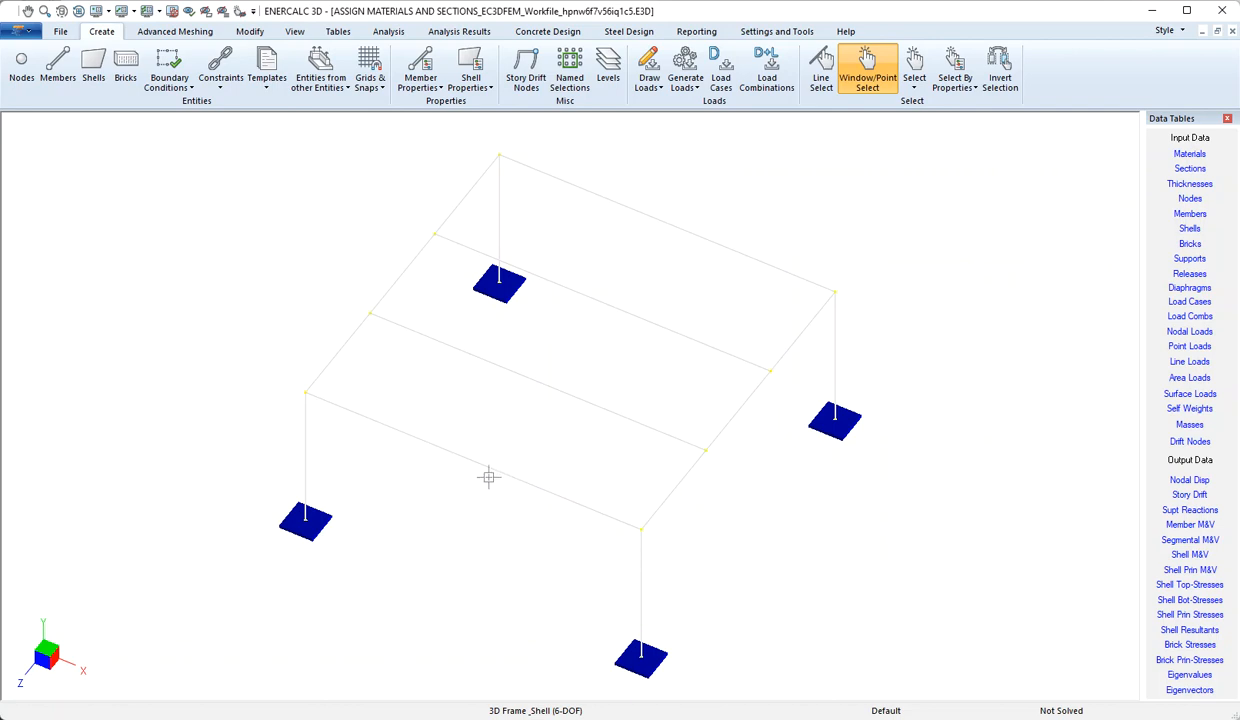
left_click(447, 449)
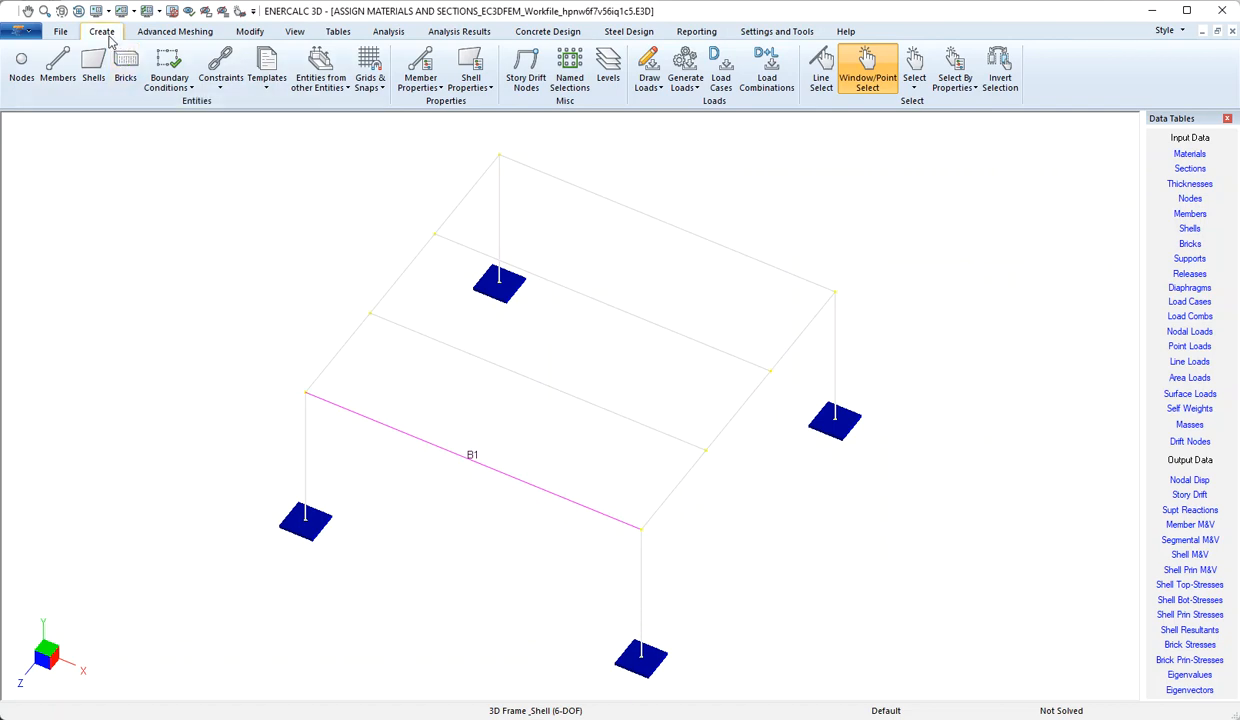
Start a line load on beam B1 assigned to load case 4: Wind_from_East.
left_click(658, 88)
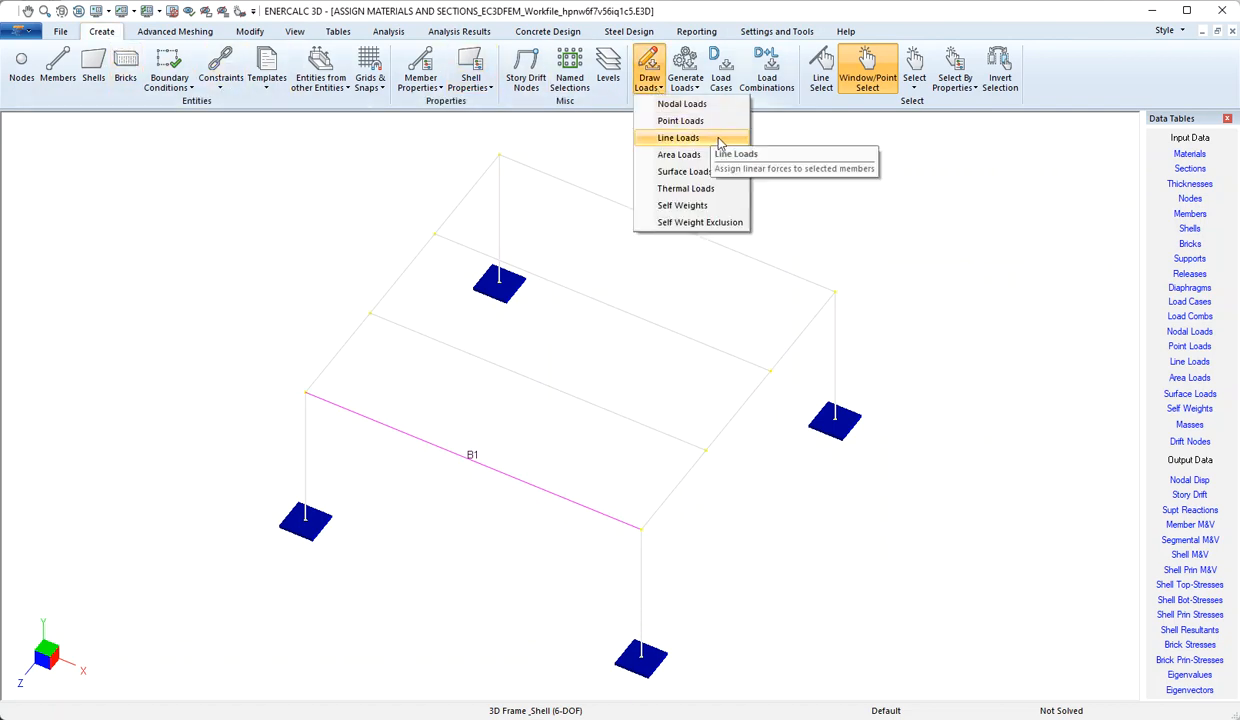
left_click(700, 138)
left_click_drag(627, 257, 637, 146)
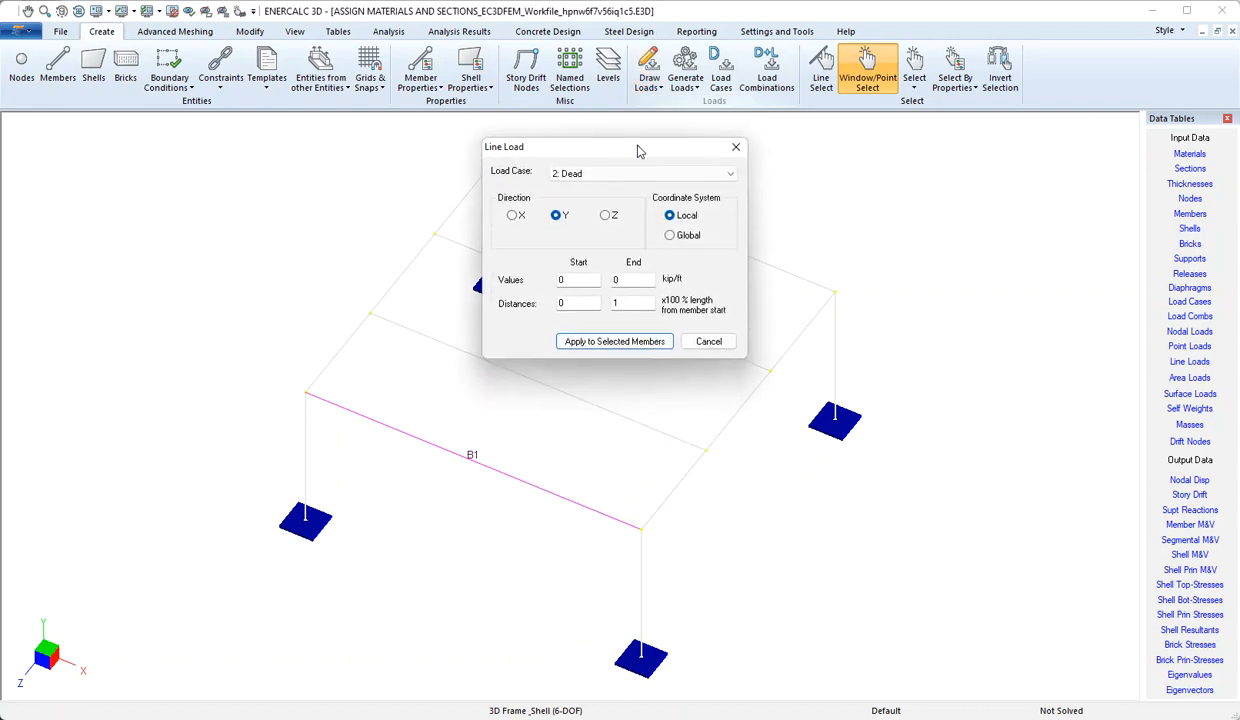
left_click(733, 177)
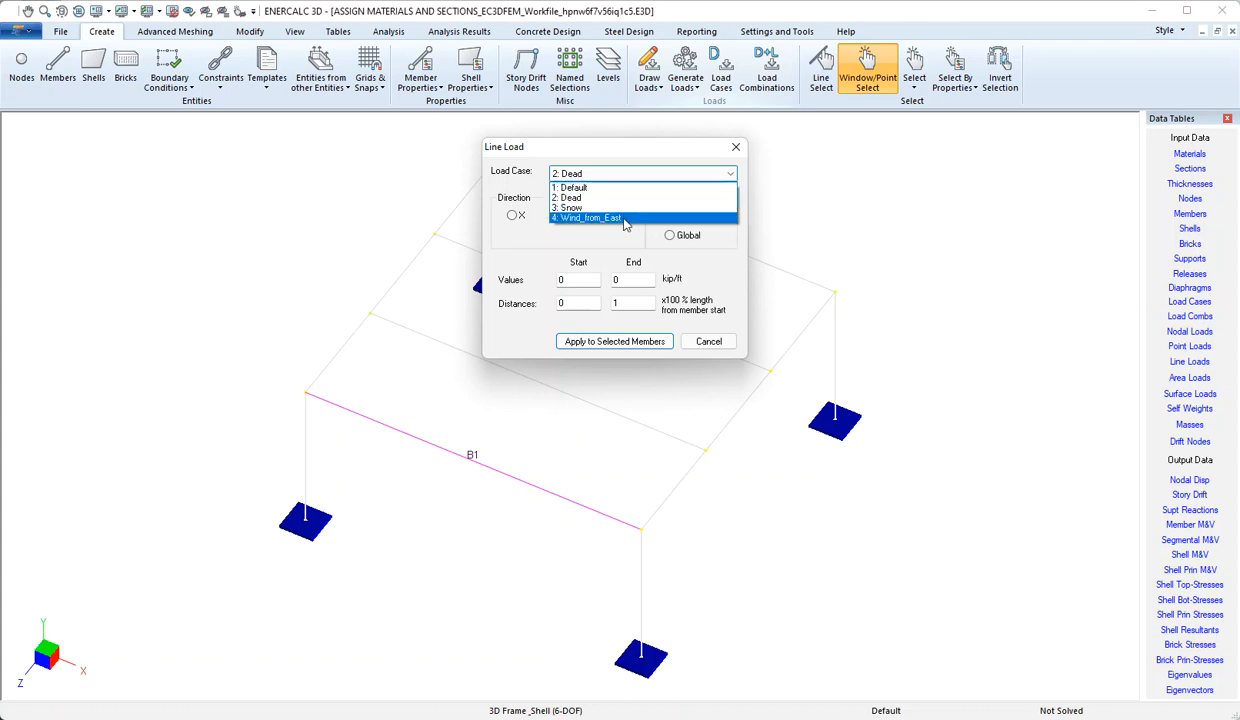
left_click(623, 220)
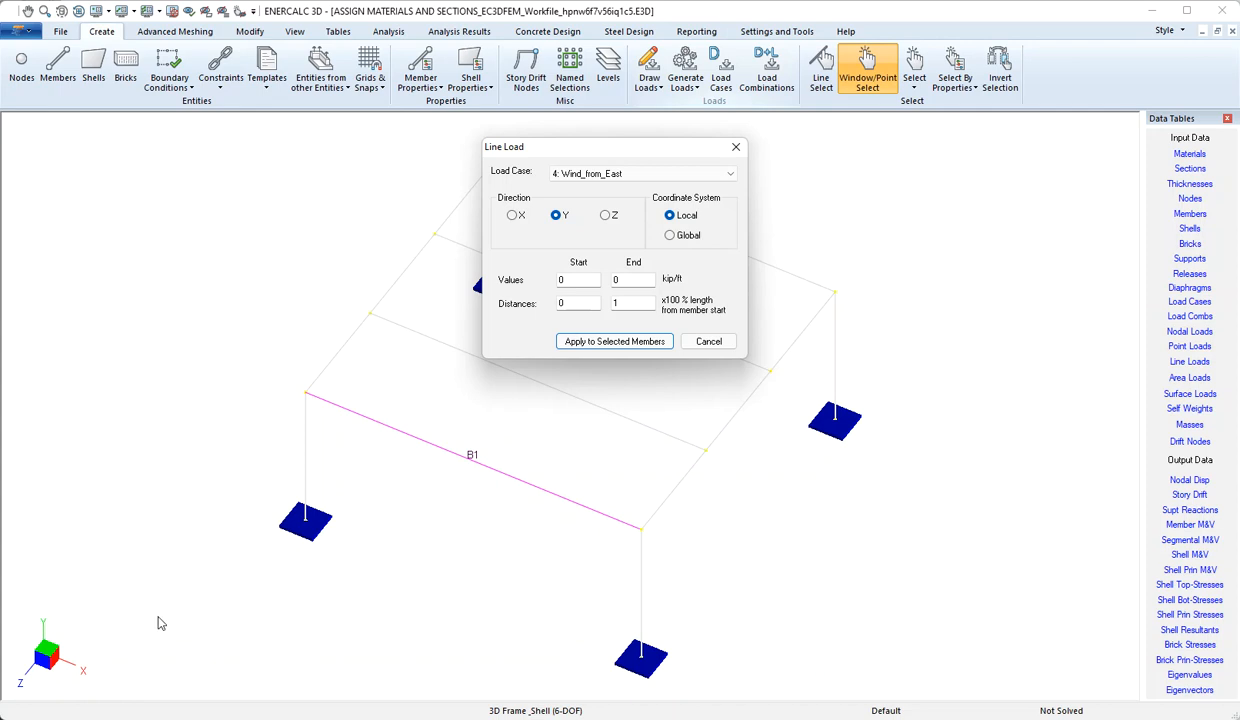
Set the line load to Global Z with start and end values of -0.35.
left_click(669, 236)
left_click(605, 217)
left_click_drag(582, 281, 546, 282)
type("-.35")
double_click(614, 279)
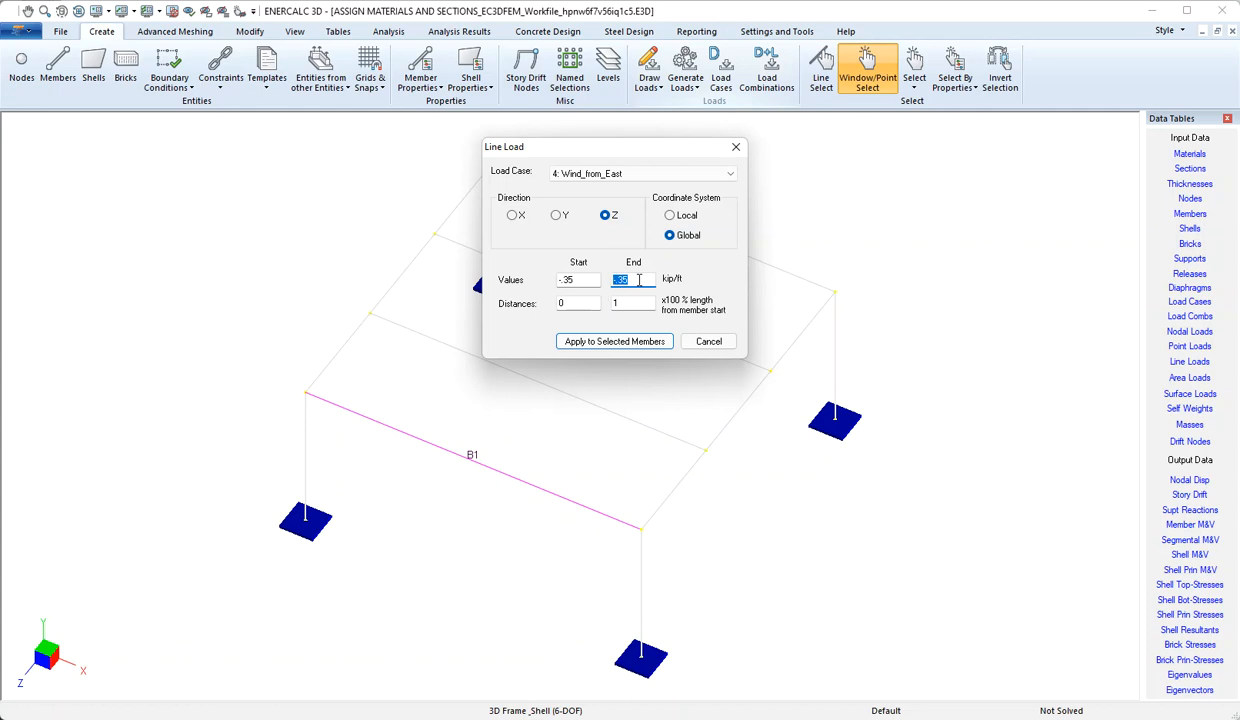
type("-.5")
left_click(628, 304)
double_click(621, 279)
type("-.35")
Set the load distances from 0 to 1 and apply it to beam B1.
double_click(567, 304)
left_click(570, 303)
type(".25")
double_click(613, 303)
key("BackSpace")
key("shift+Tab")
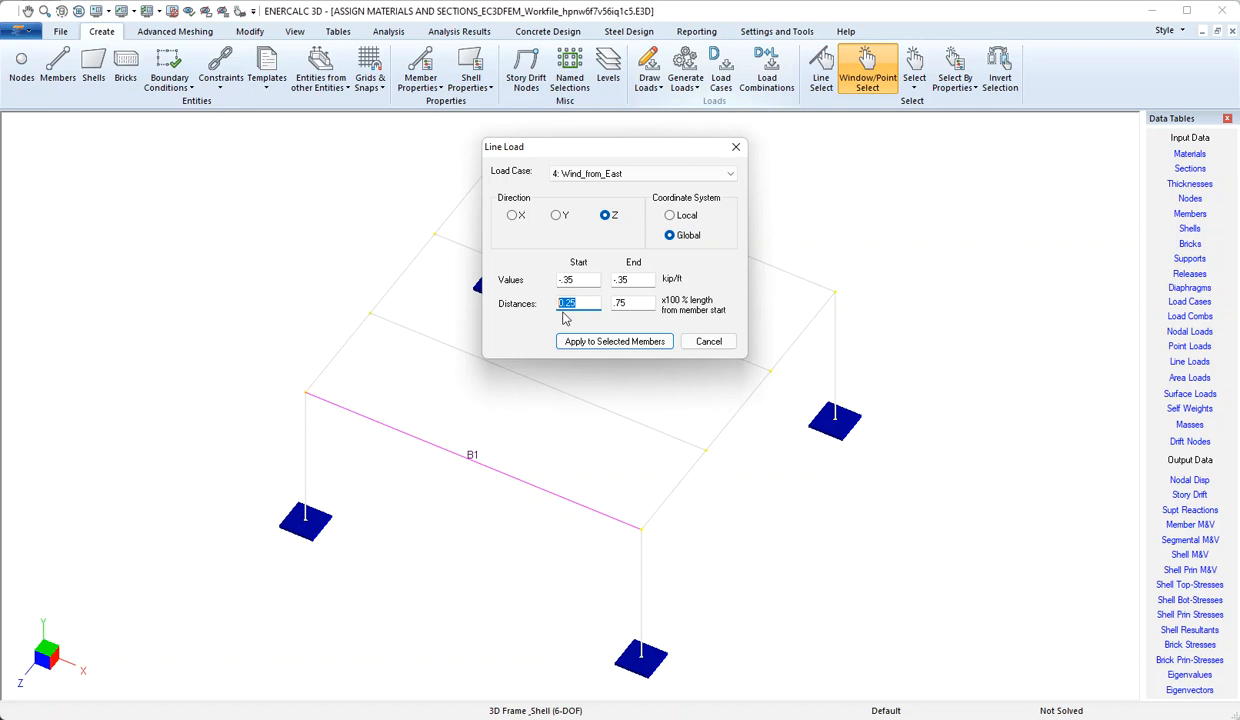
type("0")
key("Tab")
type("1")
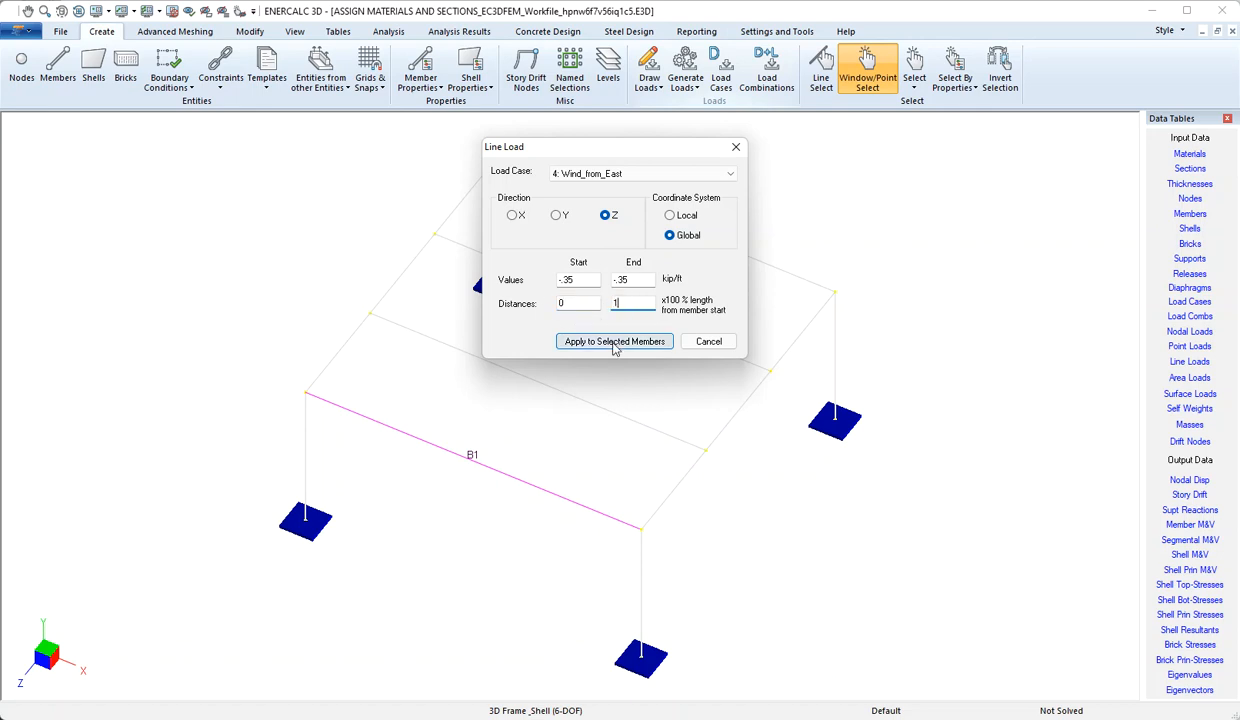
left_click(614, 342)
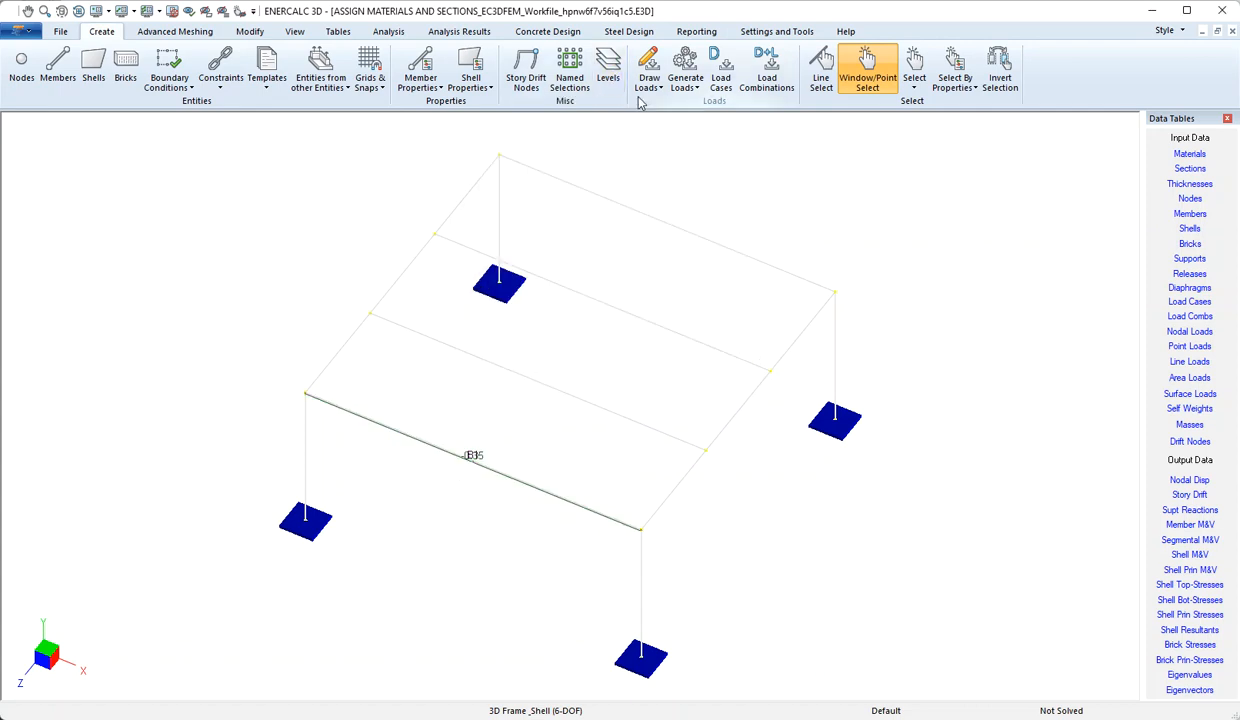
Change the Graphic Scales linear force scale from 2.4 to 0.24.
left_click(755, 32)
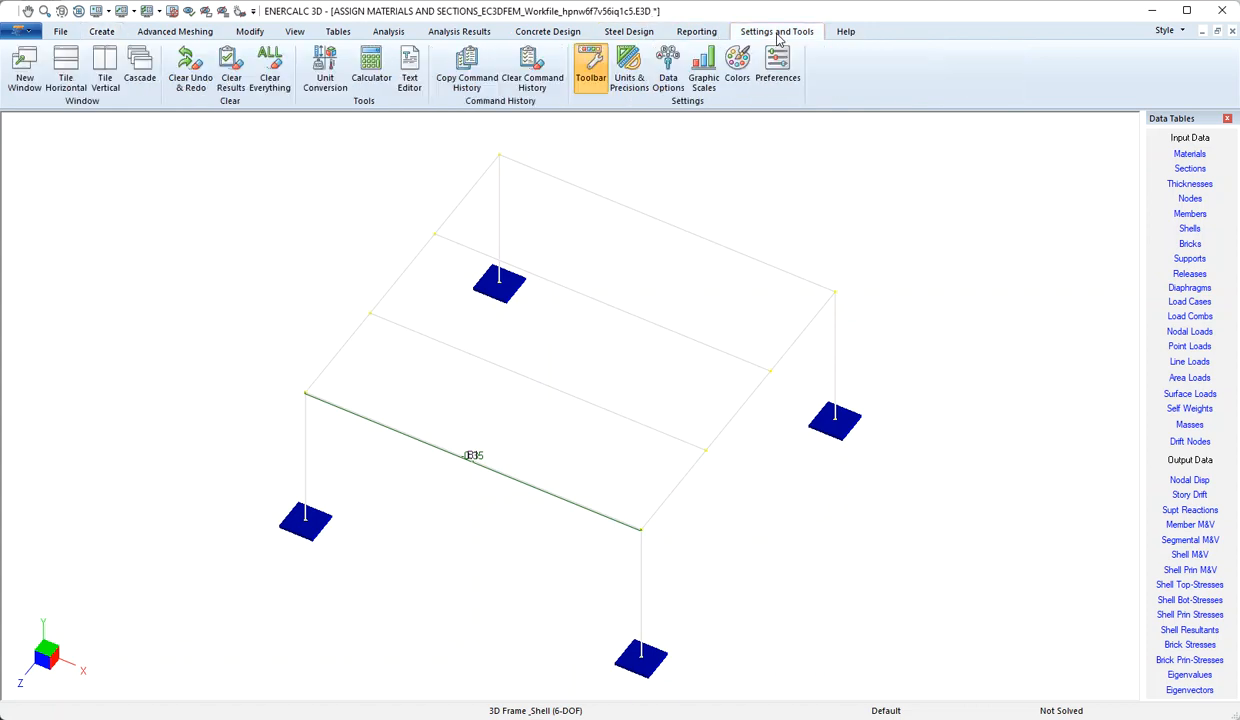
left_click(704, 84)
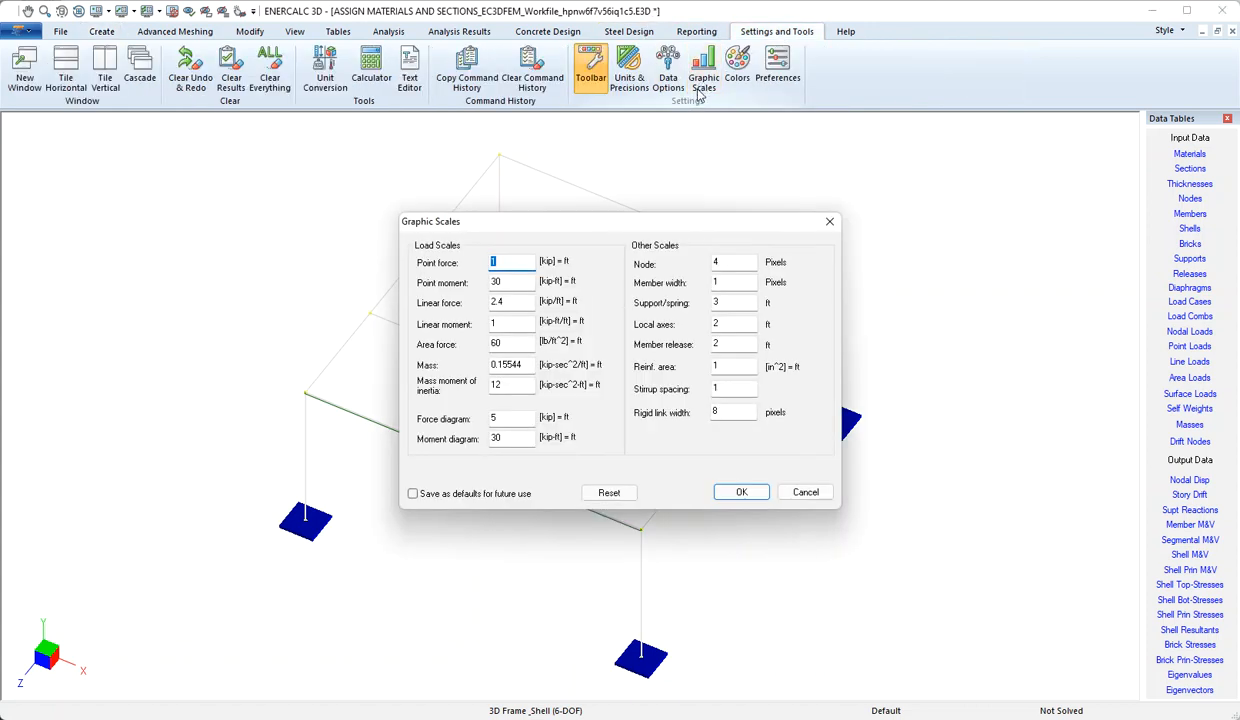
left_click_drag(517, 300, 467, 304)
left_click(493, 301)
key("BackSpace")
type(".24")
left_click(500, 320)
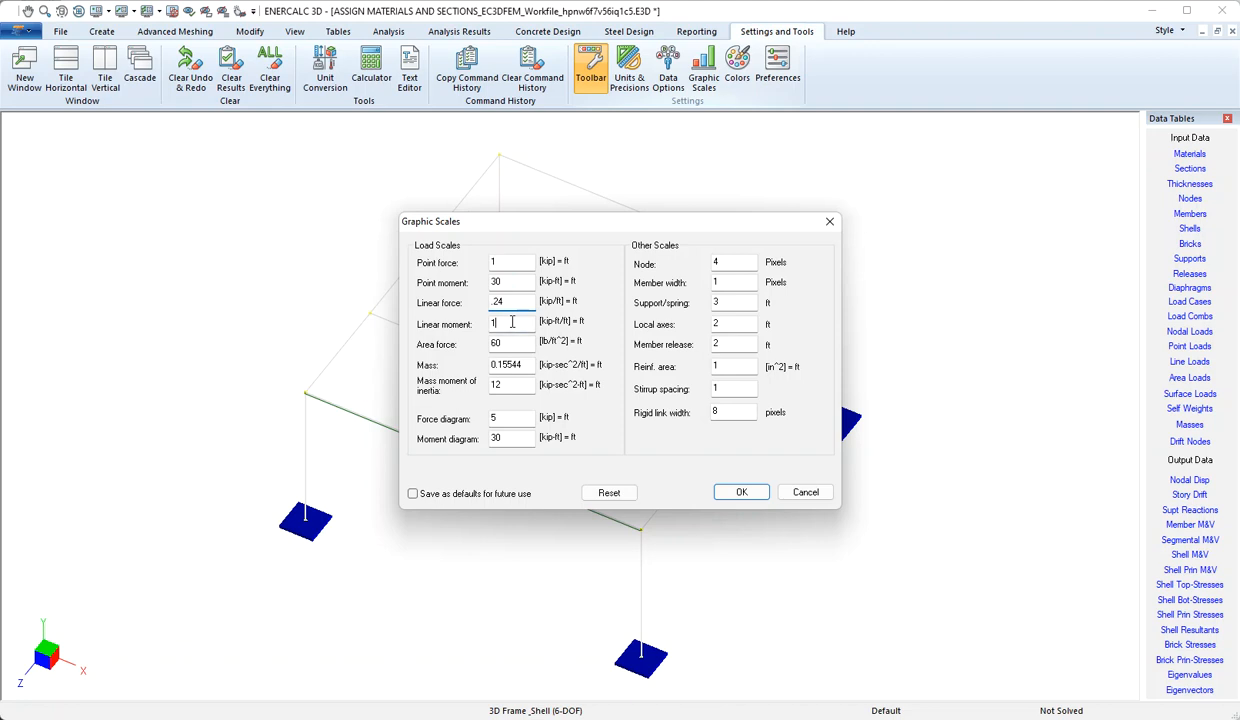
left_click(755, 496)
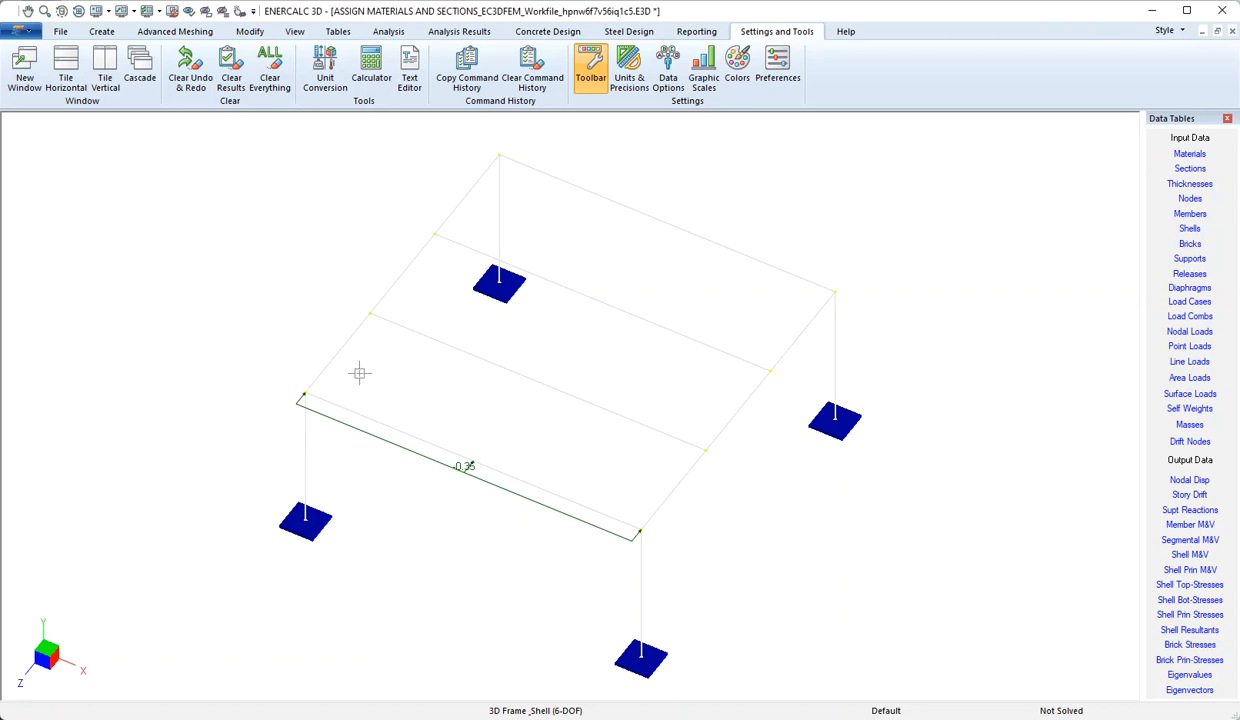
Open the Line Loads table showing the Wind_from_East load case.
left_click(340, 32)
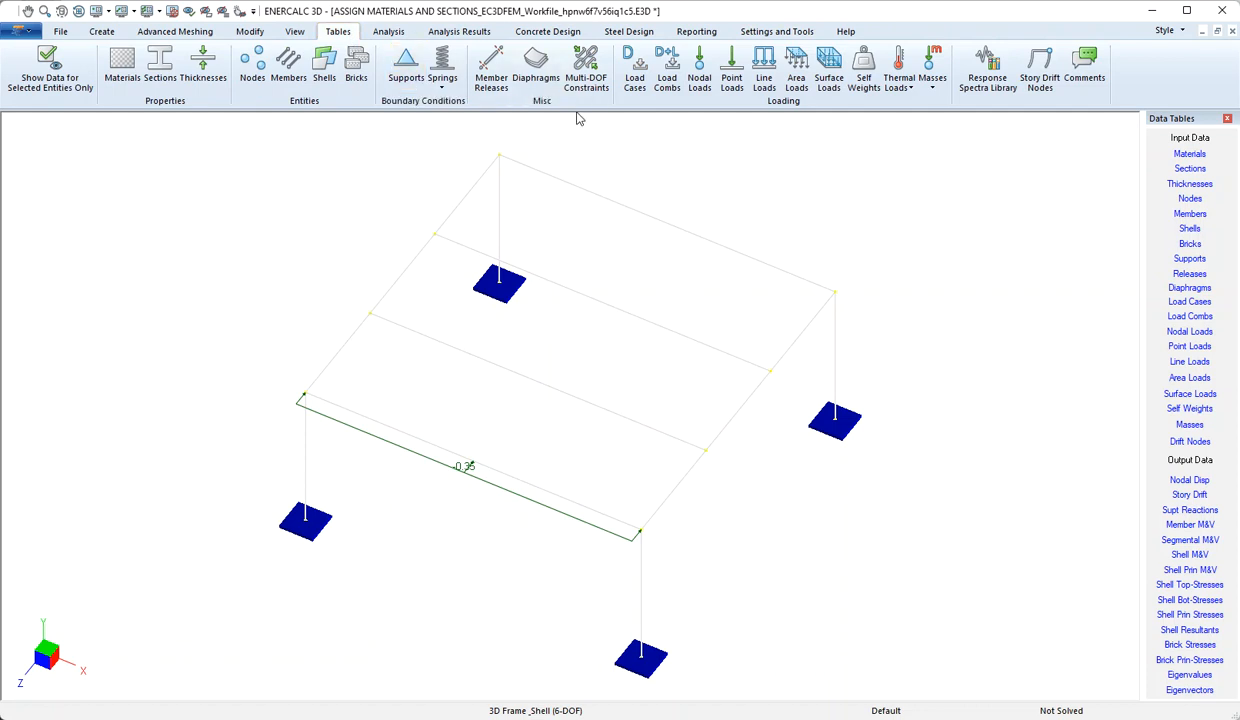
left_click(770, 82)
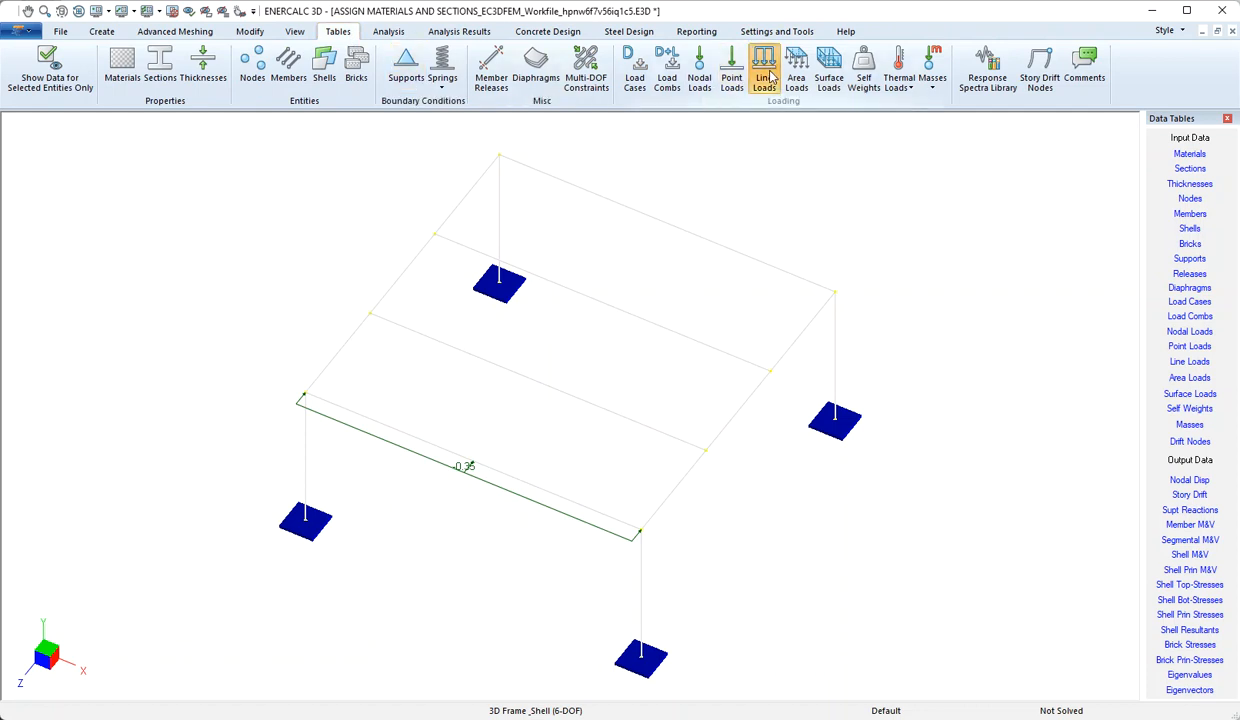
left_click_drag(786, 250, 671, 149)
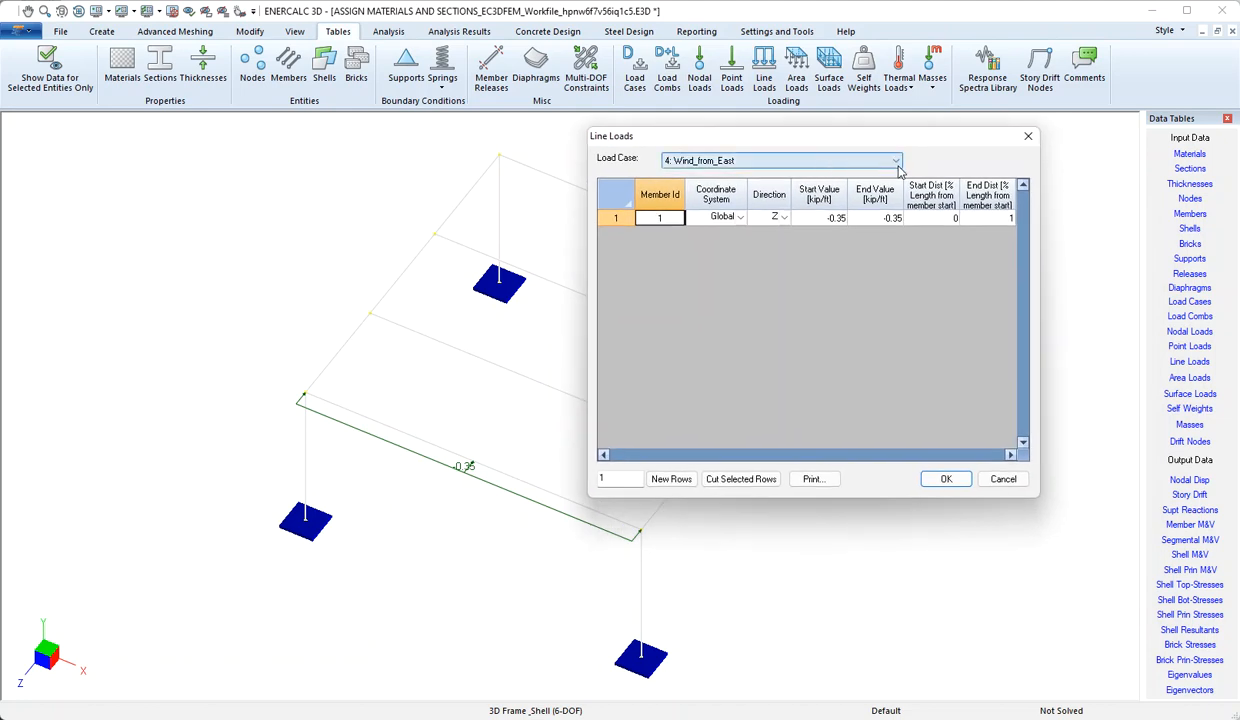
left_click(896, 162)
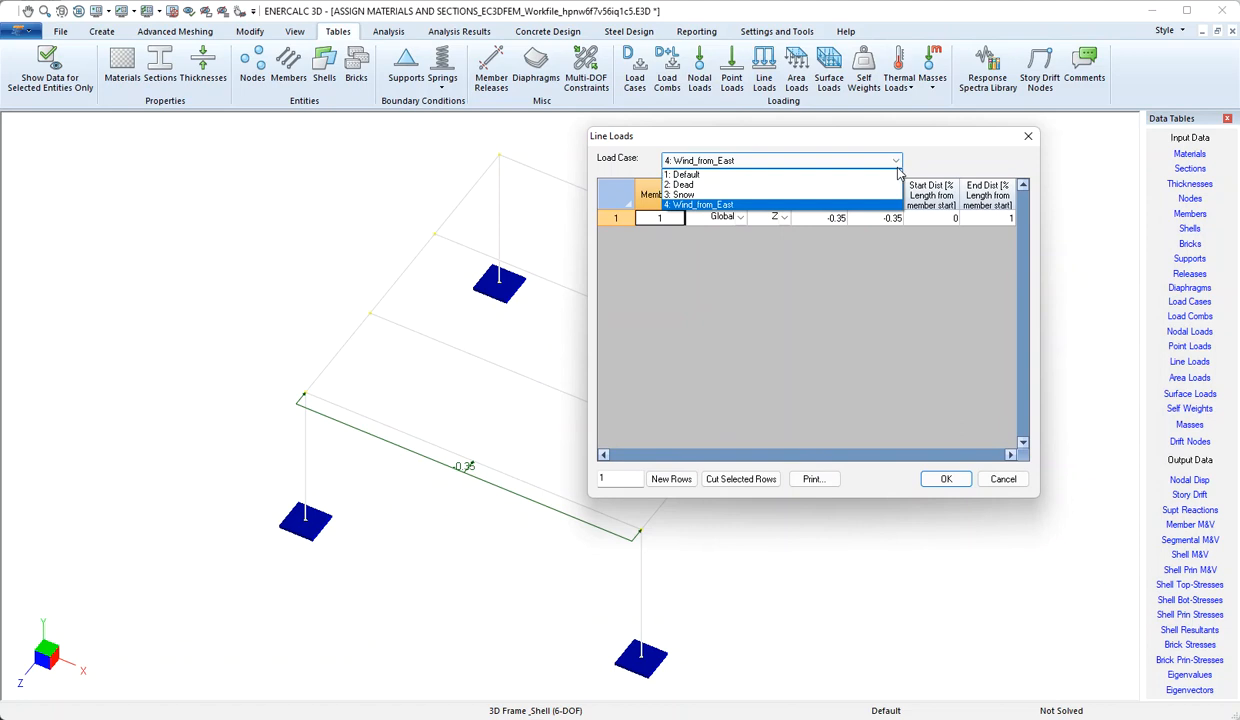
left_click(800, 204)
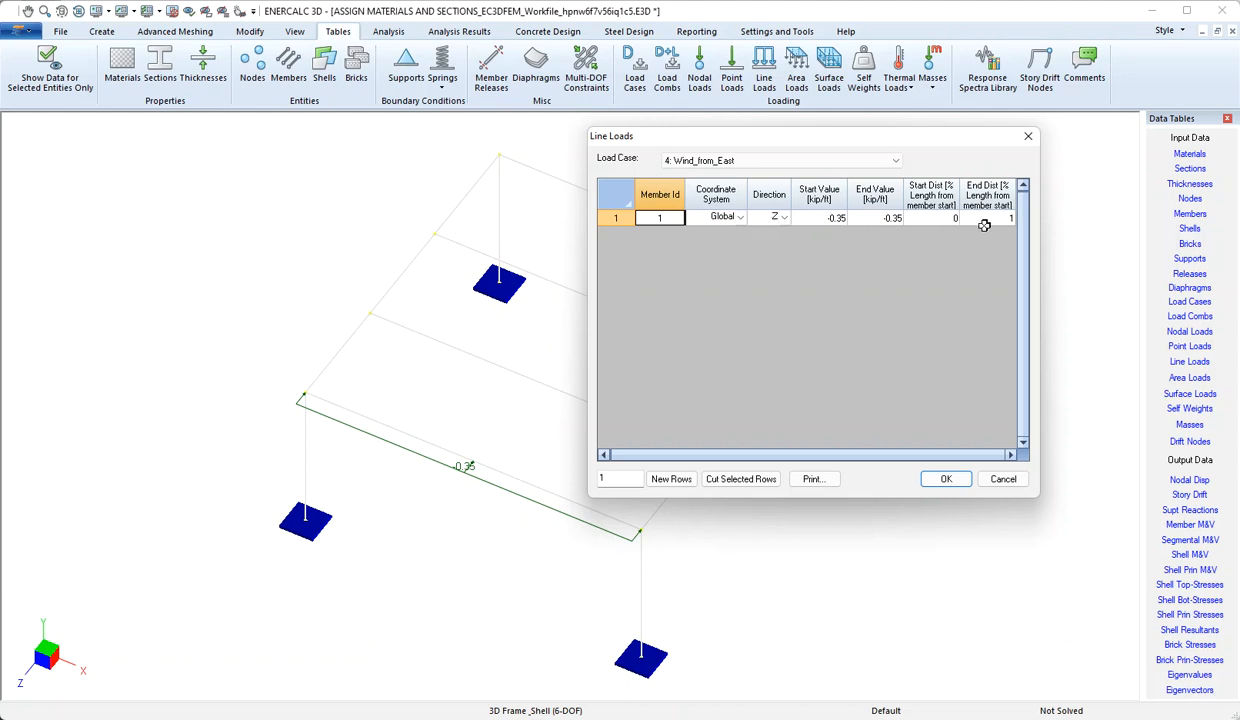
Set member 1's start distance to 0.25 and end distance to 0.75, then save.
left_click(921, 217)
type(".25")
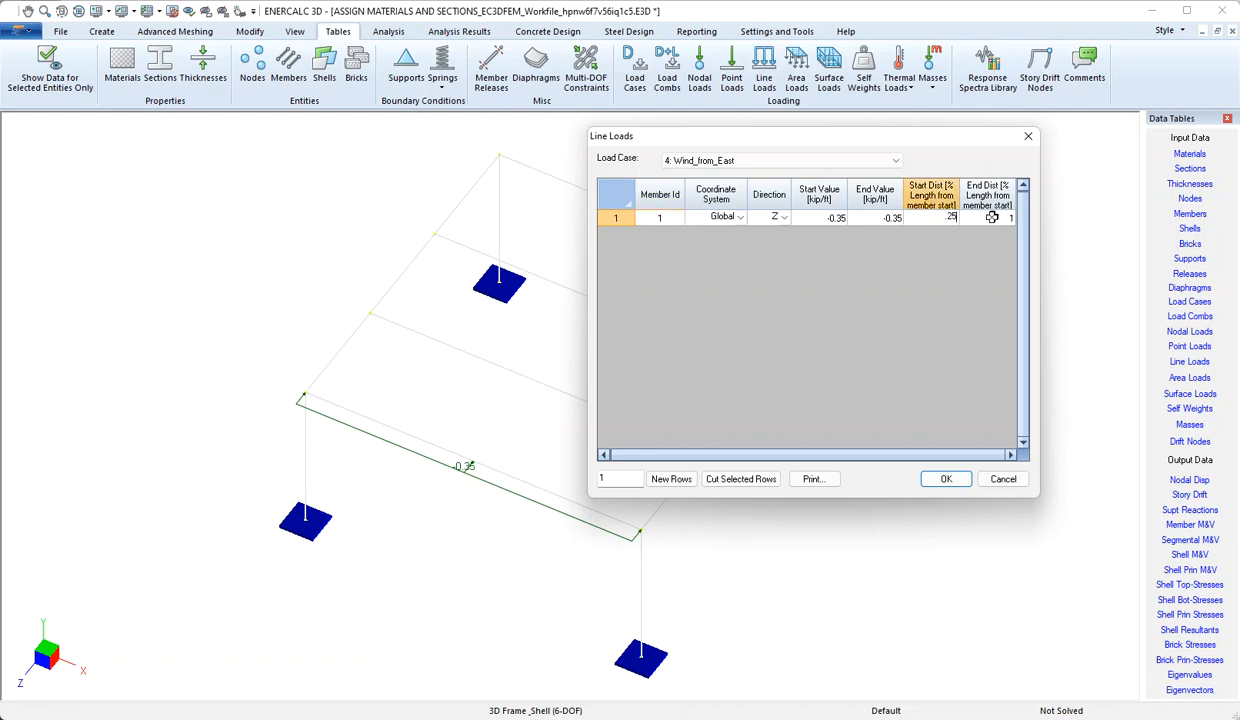
key("Tab")
key("BackSpace")
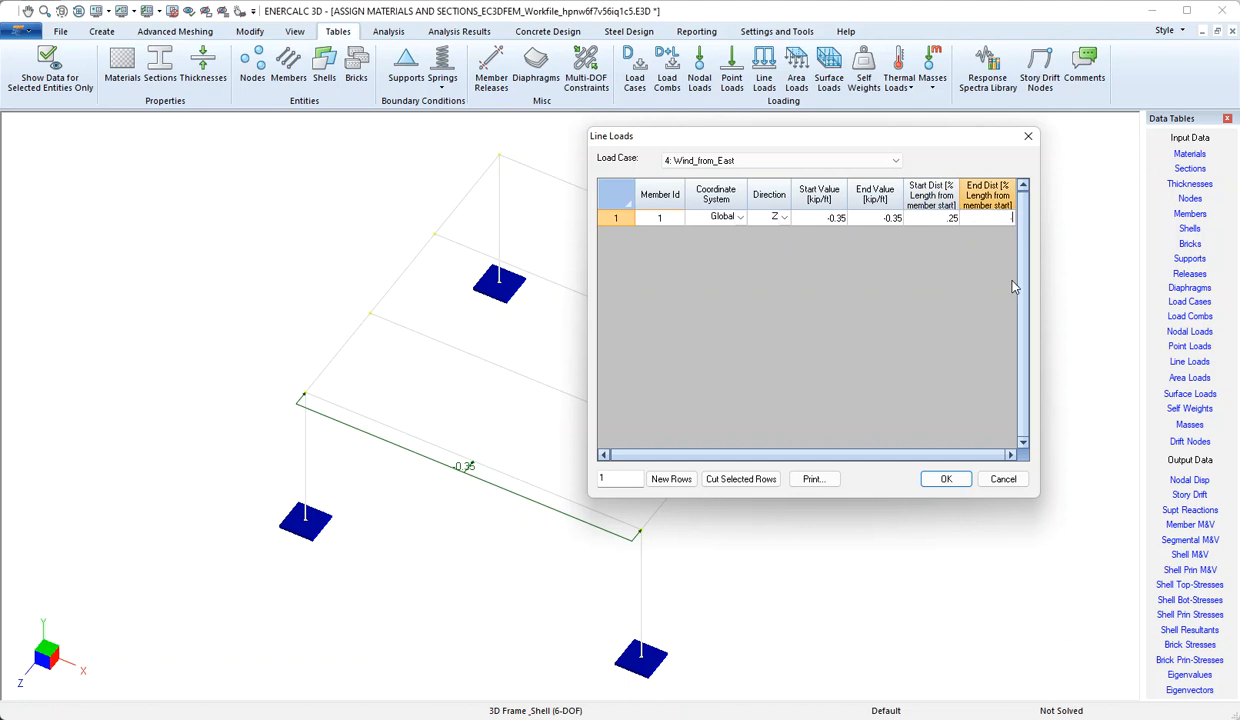
type(".75")
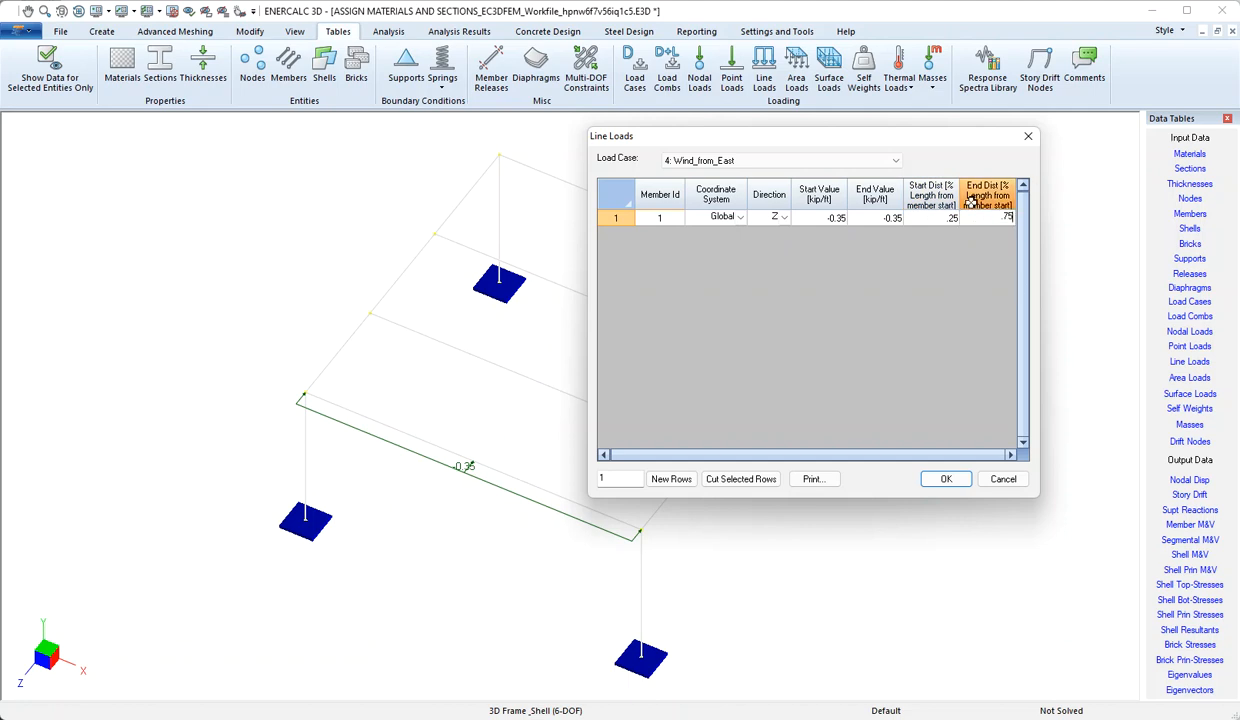
left_click(934, 220)
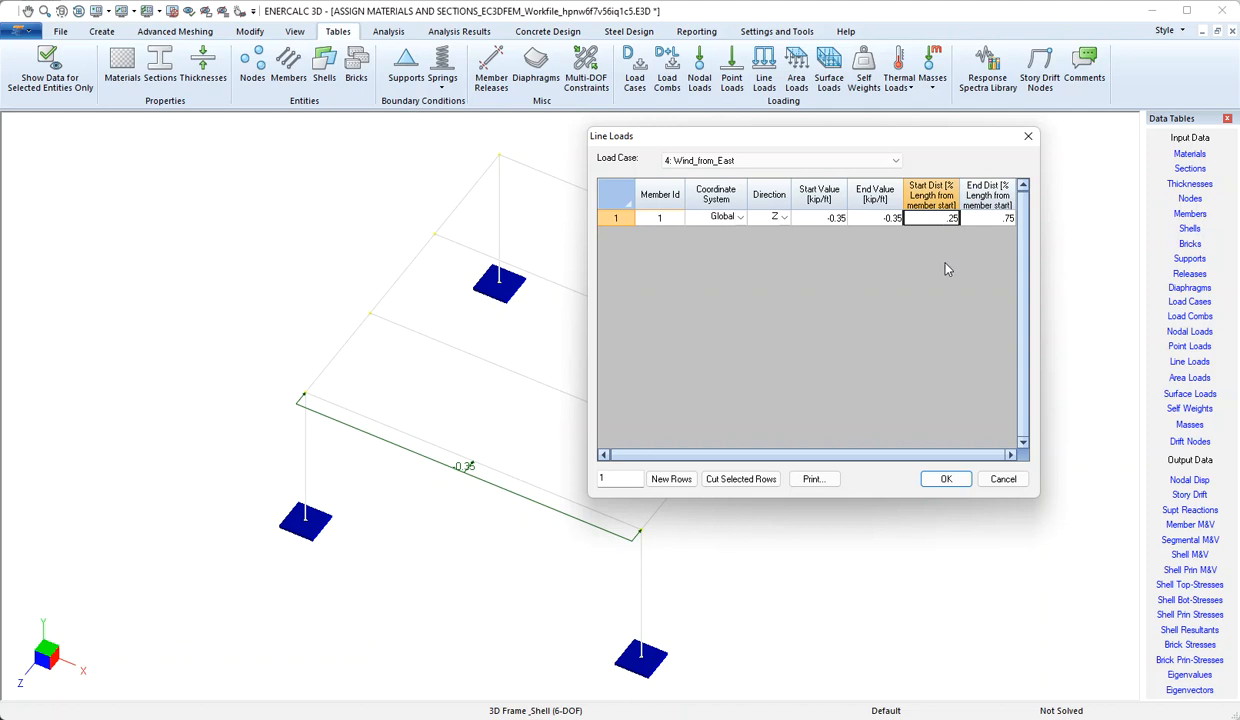
left_click(946, 480)
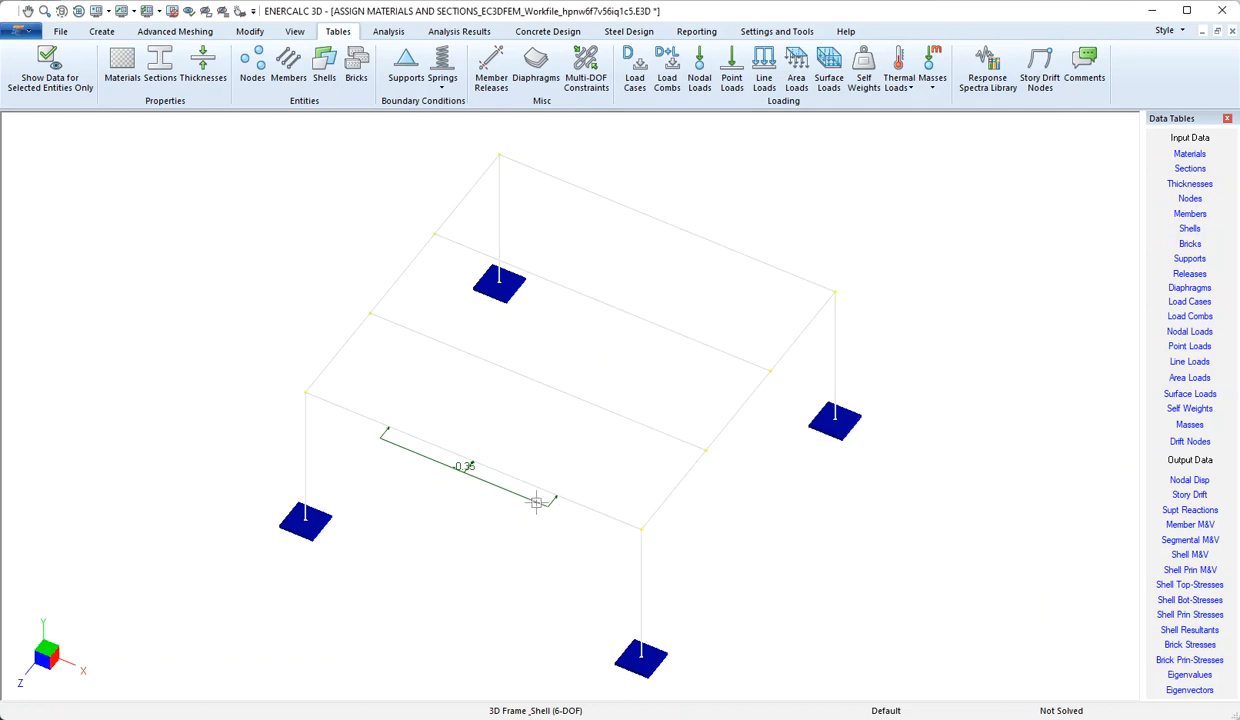